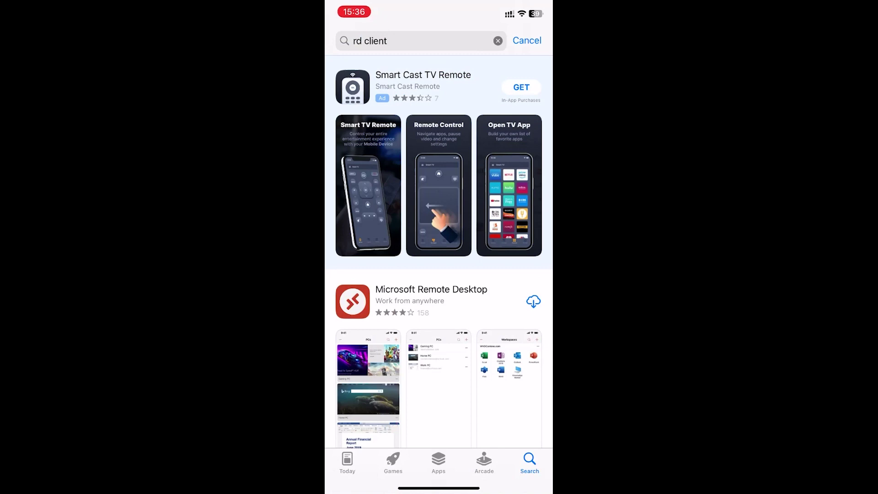
- Download Microsoft Remote Desktop from the App Store's 'rd client' search results
left_click(533, 301)
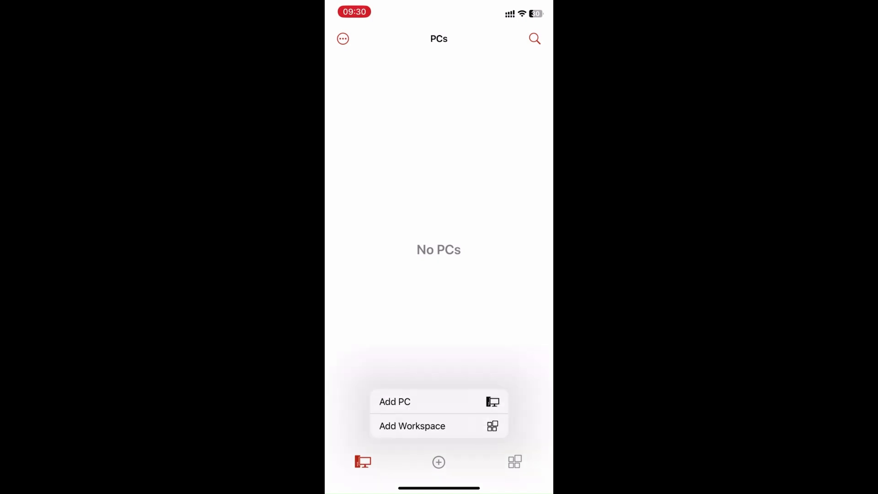
- Add a new PC whose PC name is the host IP address with port :3650
left_click(405, 401)
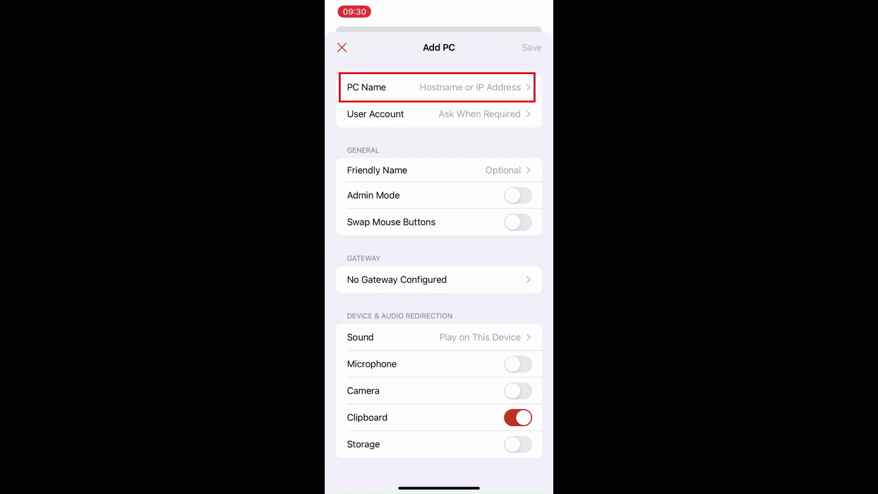
left_click(438, 87)
type(":3650")
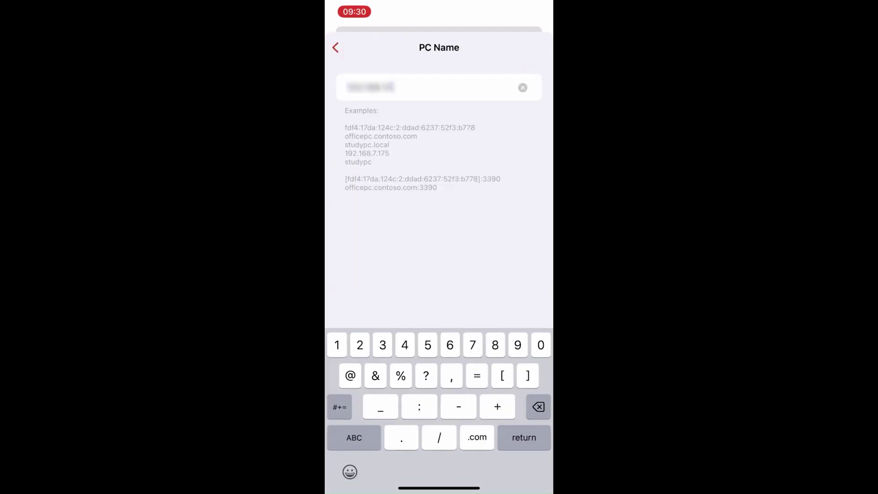
key("Return")
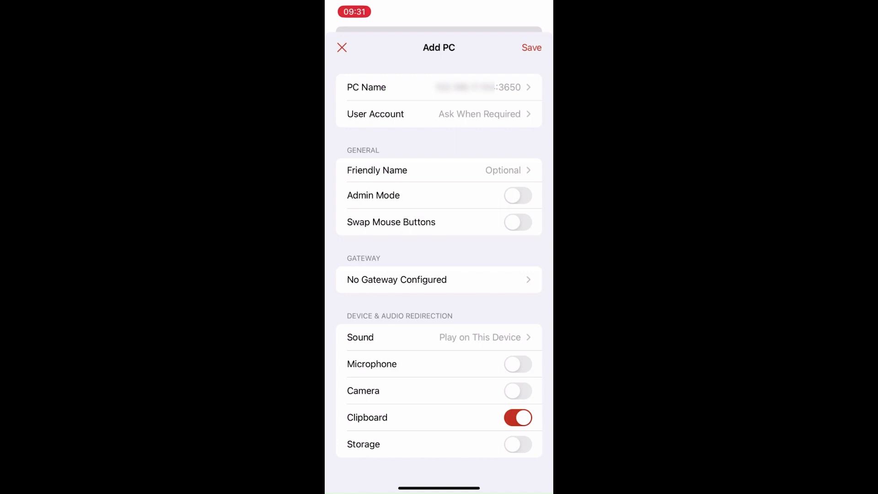
- Give the new PC the administrator user account and the friendly name 'vn'
left_click(440, 114)
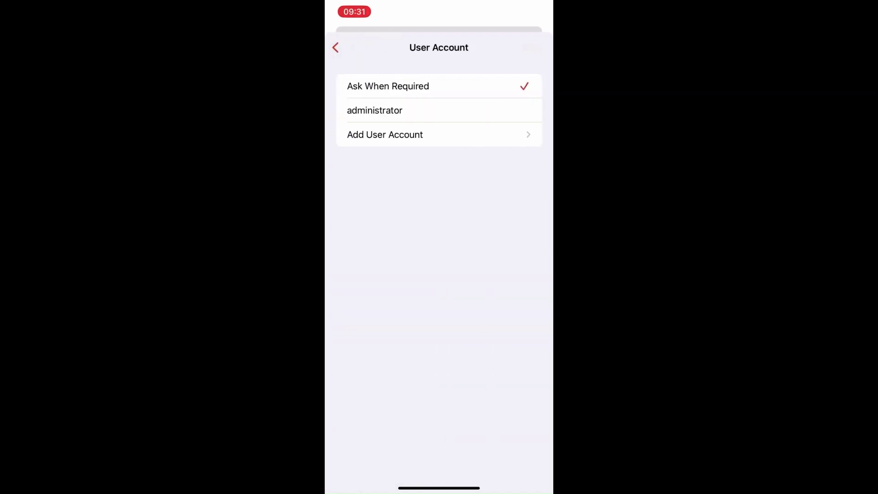
left_click(374, 110)
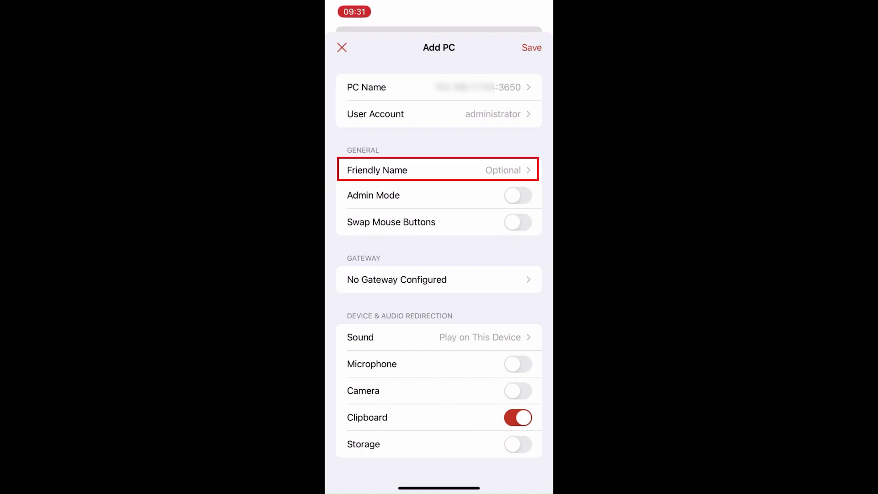
left_click(439, 170)
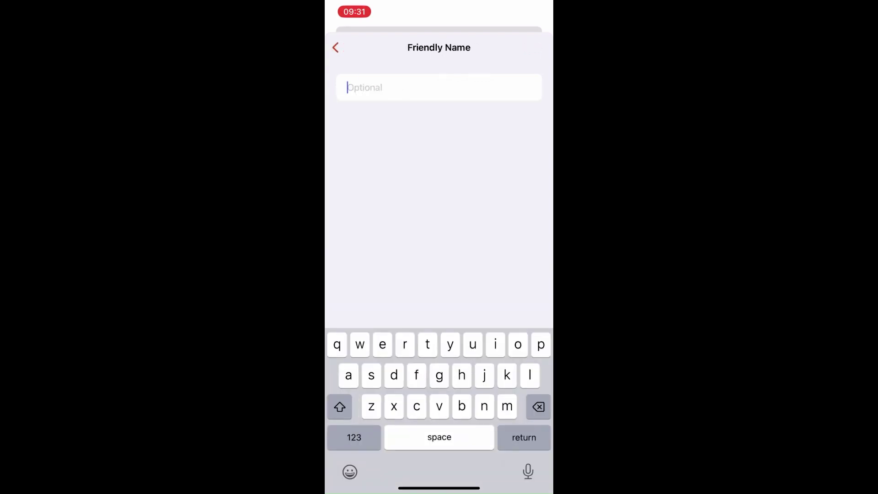
type("vn")
key("Return")
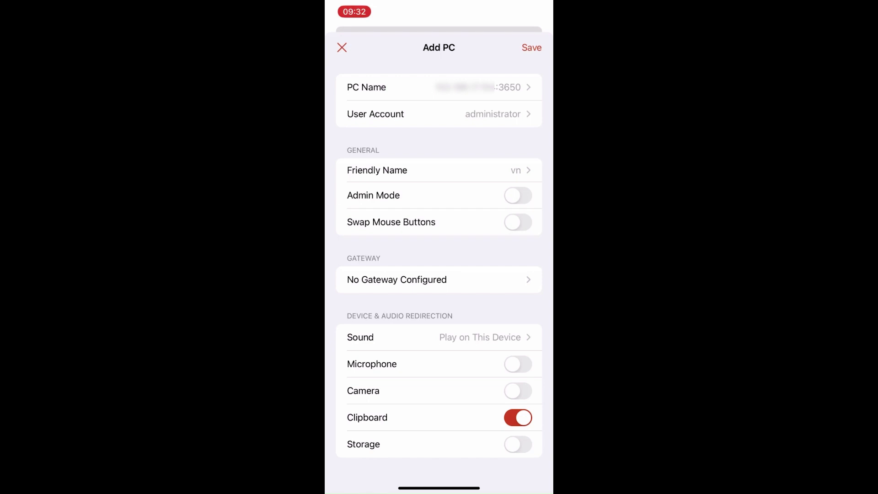
scroll(438, 263, "down", 1)
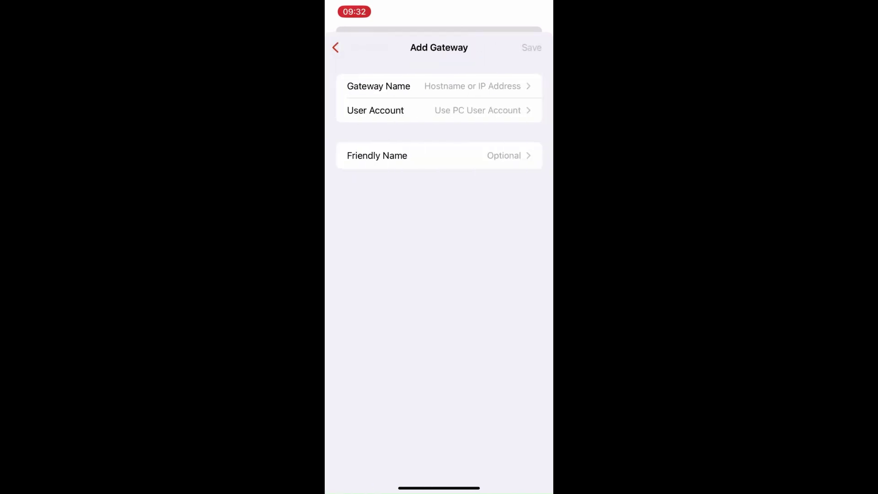
- Skip the gateway, turn on microphone and camera redirection, and save the 'vn' PC
left_click(335, 48)
left_click(336, 47)
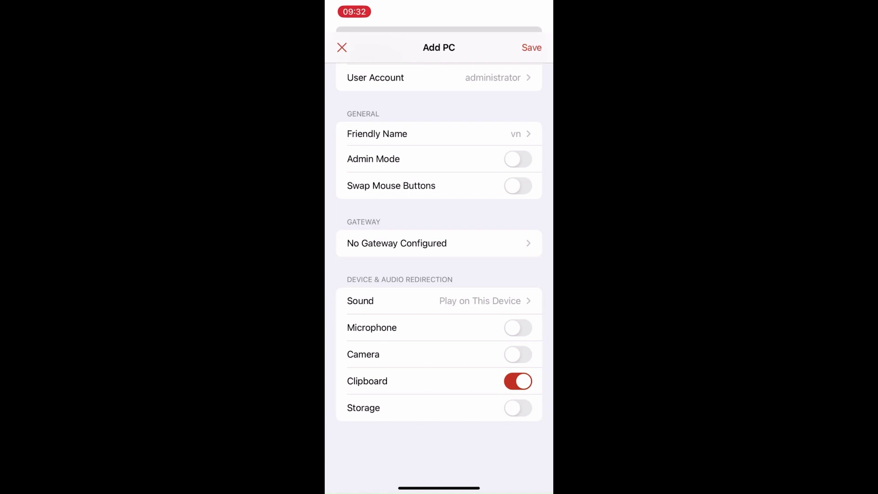
left_click(518, 327)
left_click(517, 354)
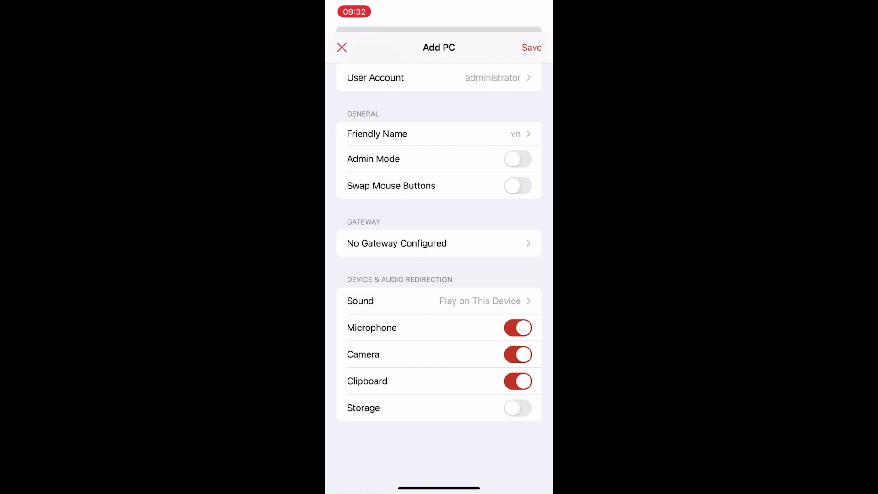
left_click(532, 47)
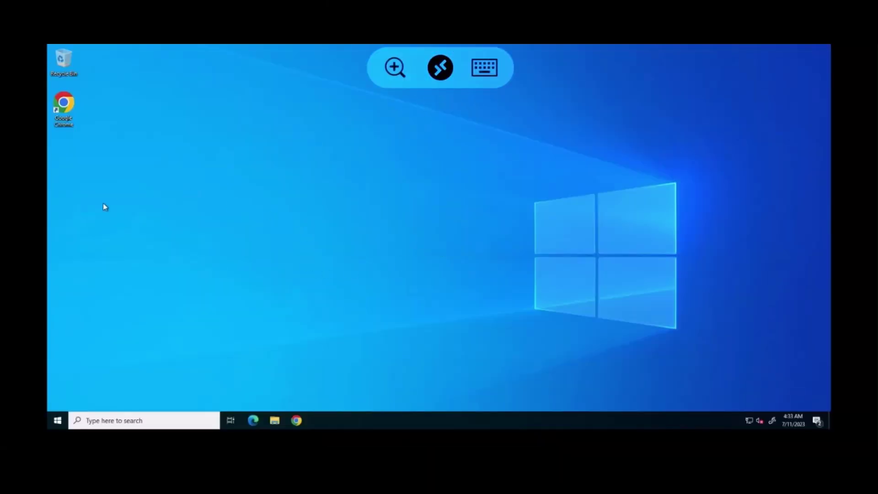
- Launch Google Chrome on the remote Windows desktop, then zoom in and back out
double_click(64, 106)
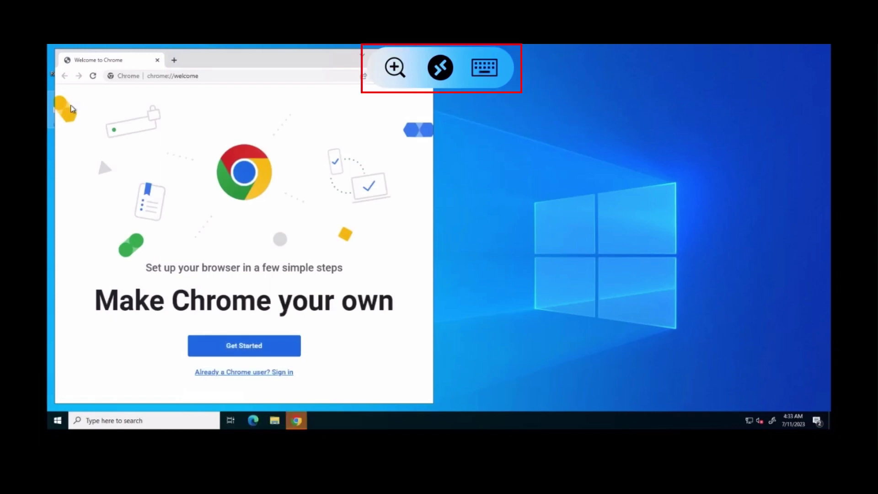
left_click(395, 67)
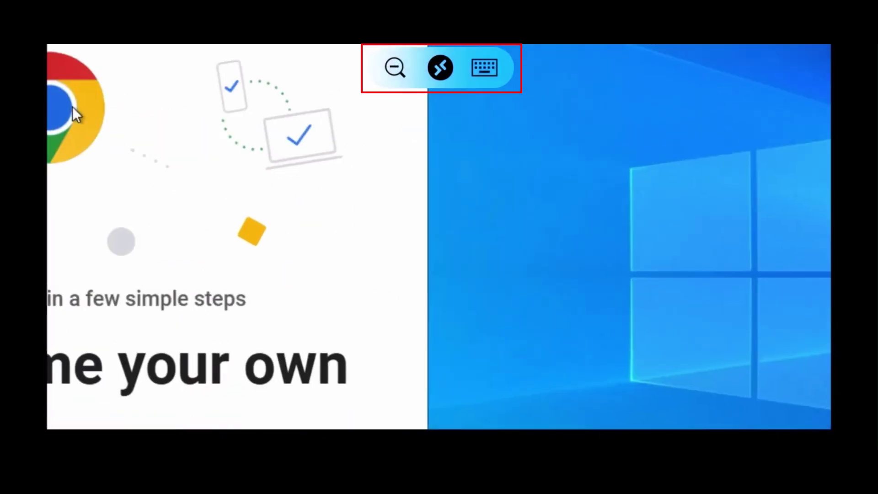
left_click(395, 67)
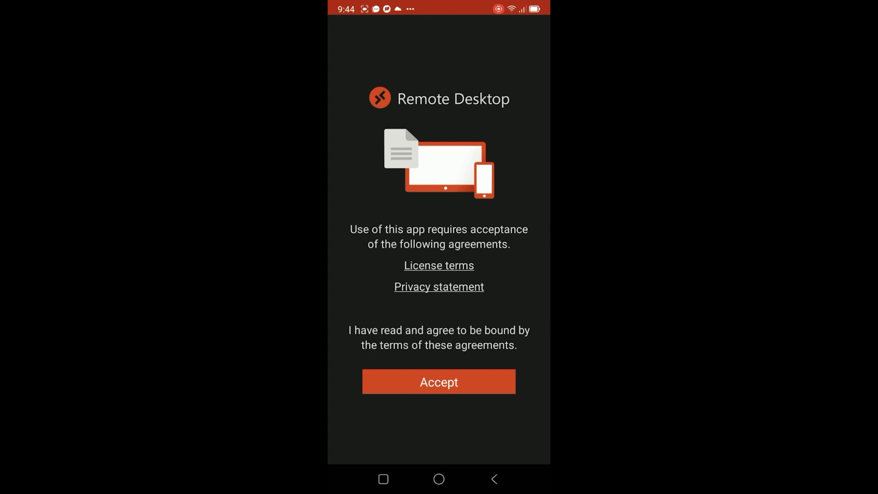
- Accept the Android license agreements and choose to add a PC manually, not a detected one
left_click(469, 380)
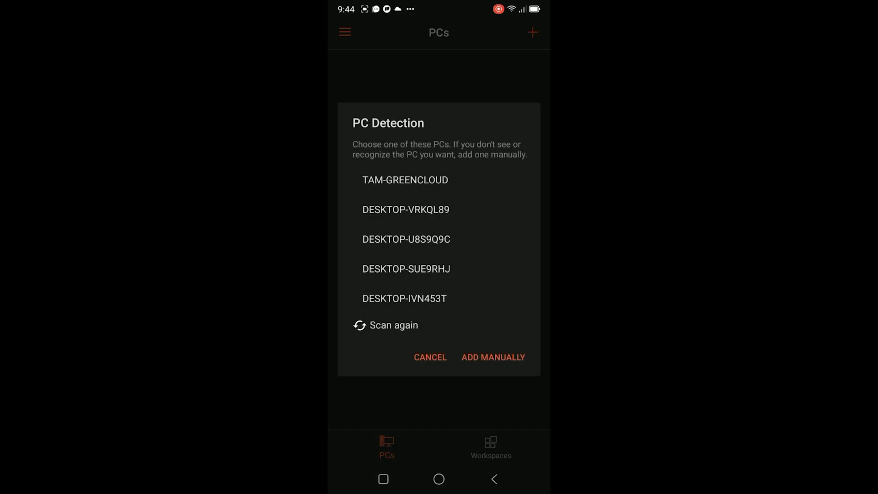
left_click(503, 358)
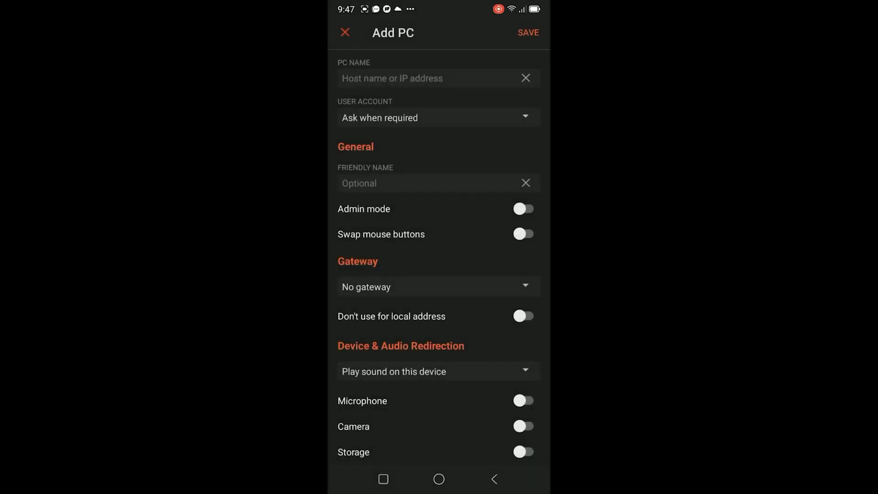
left_click(444, 79)
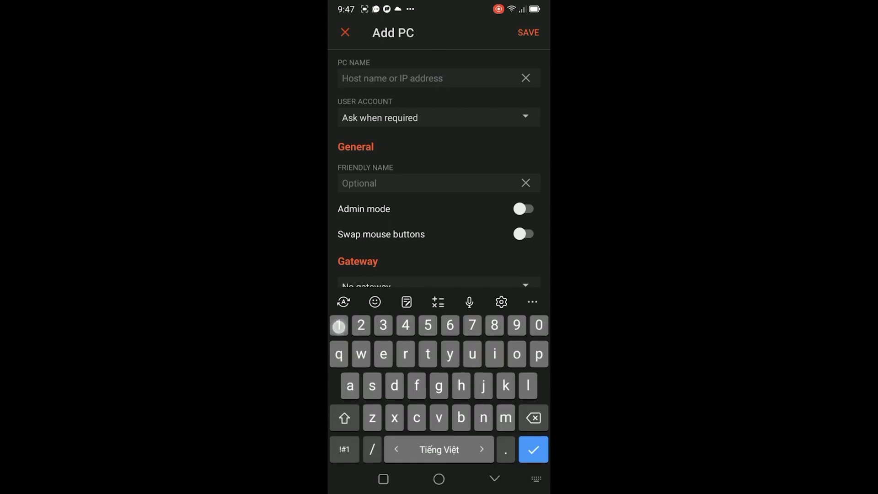
type("192.168.1.7")
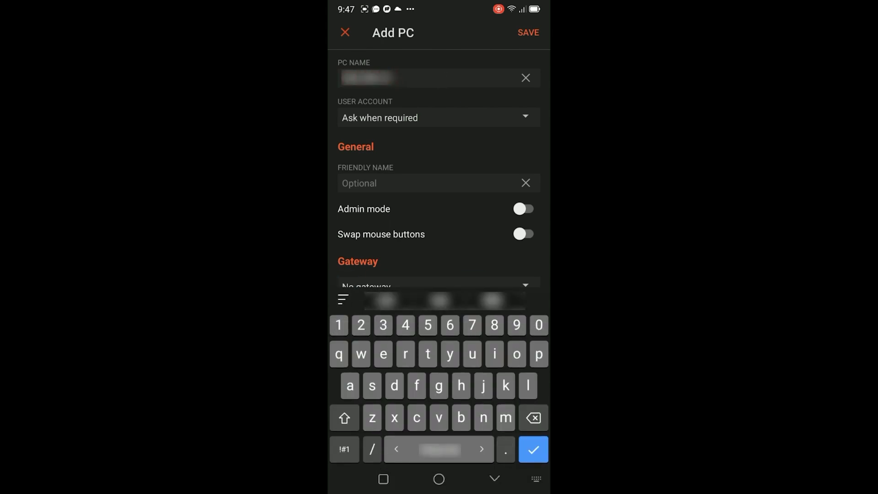
type("0")
- Save the Android PC entry 'Vn' with the :3650 host address, then start connecting
left_click(344, 449)
type(":3650")
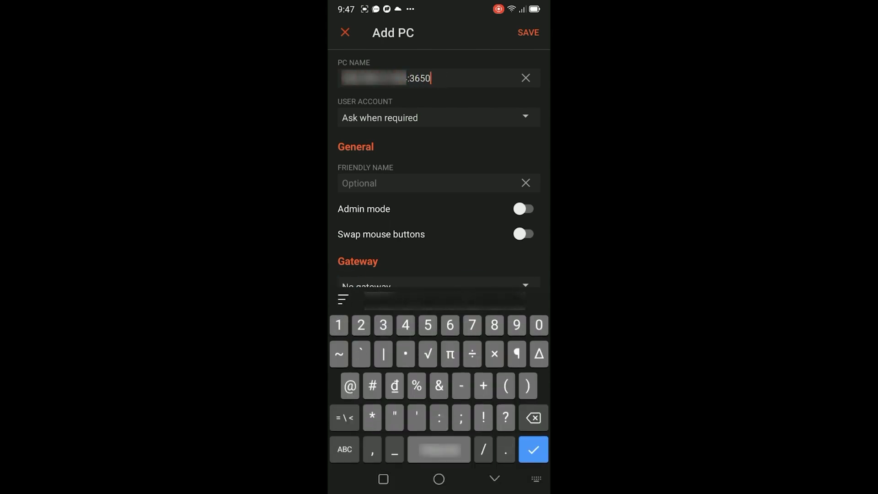
scroll(439, 171, "down", 3)
scroll(439, 171, "down", 3)
scroll(439, 172, "up", 5)
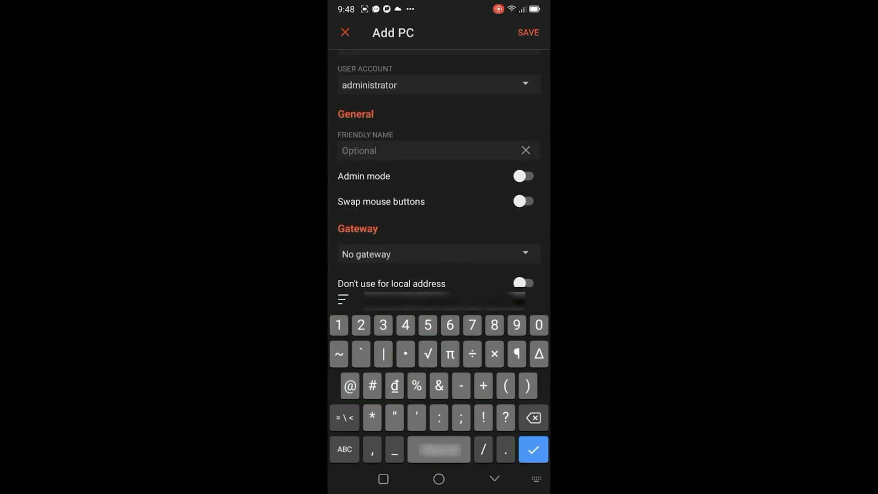
left_click(344, 449)
left_click(528, 32)
left_click(499, 128)
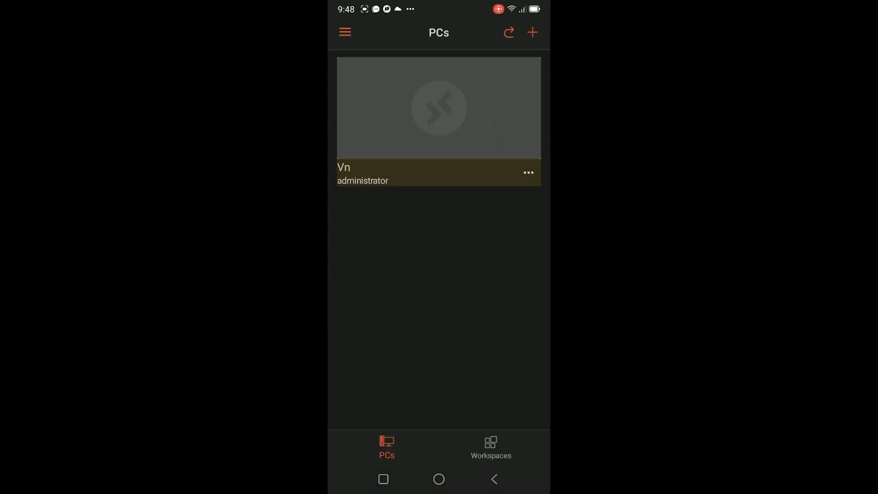
- Trust the Vn PC's certificate and continue with the administrator password
left_click(511, 345)
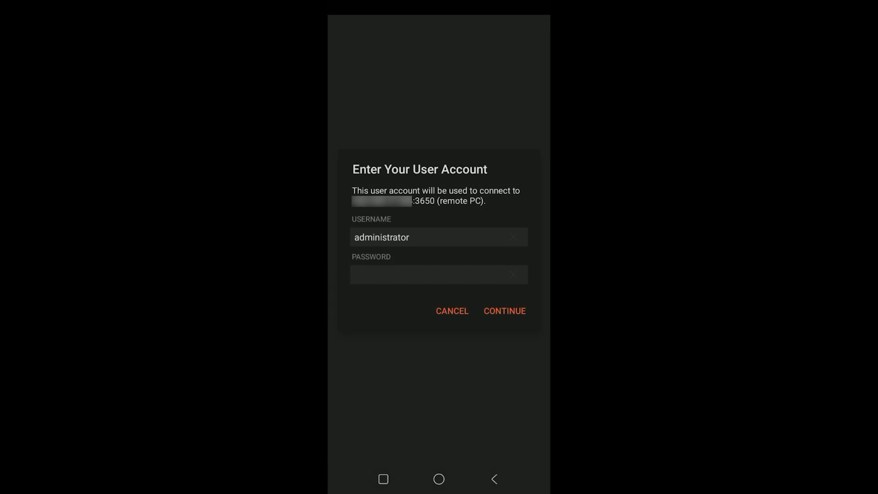
left_click(439, 270)
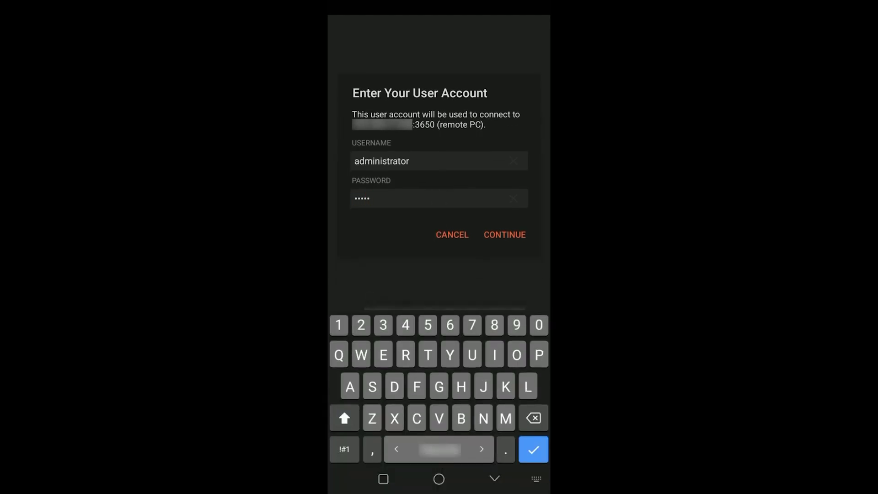
left_click(508, 235)
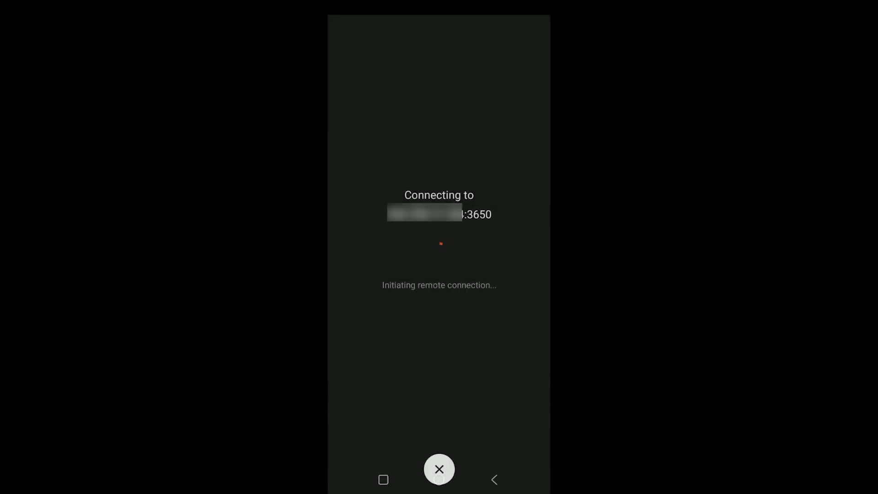